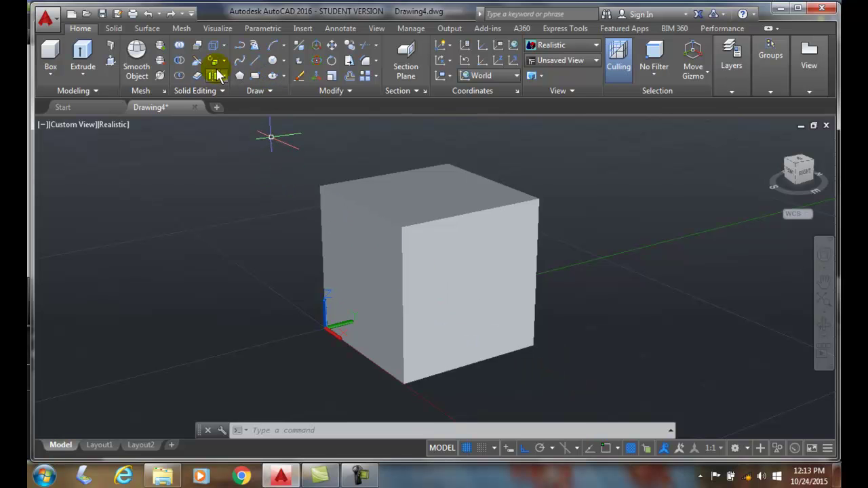
Launch Rotate Faces from the Home tab's Solid Editing faces flyout for the cube
click(224, 61)
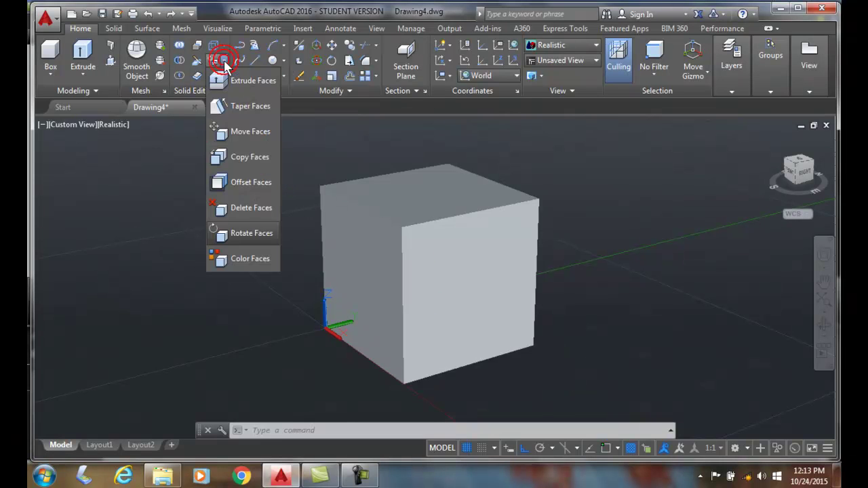
click(234, 235)
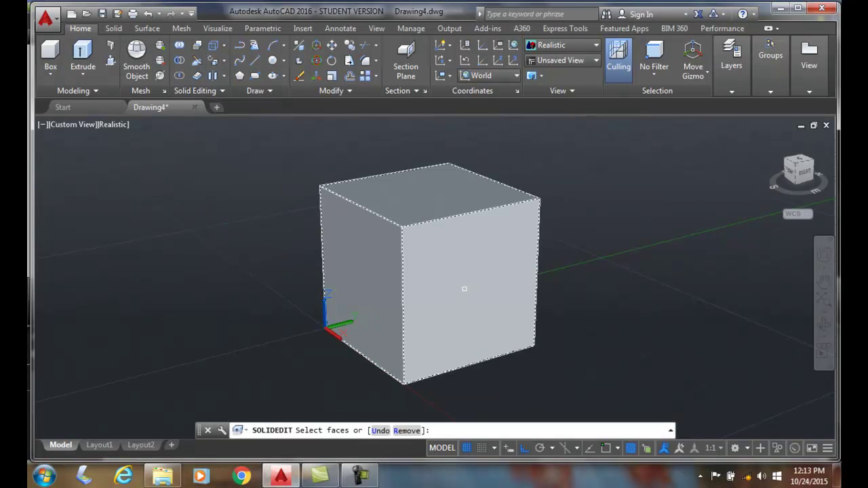
Set the selection filter to Face and select only the cube's front face
click(655, 76)
click(661, 174)
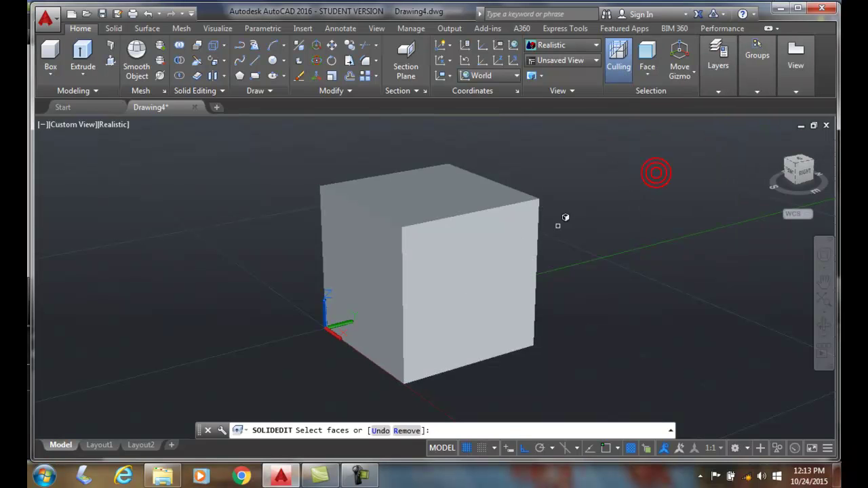
click(471, 268)
click(472, 268)
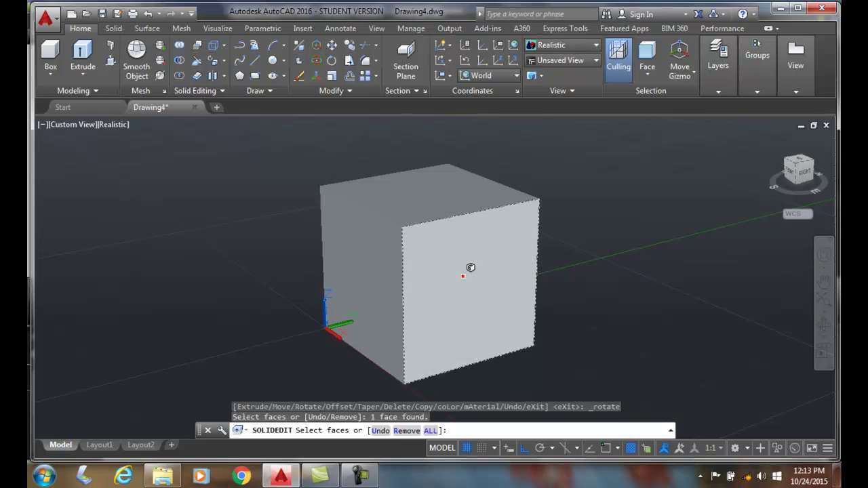
key(Return)
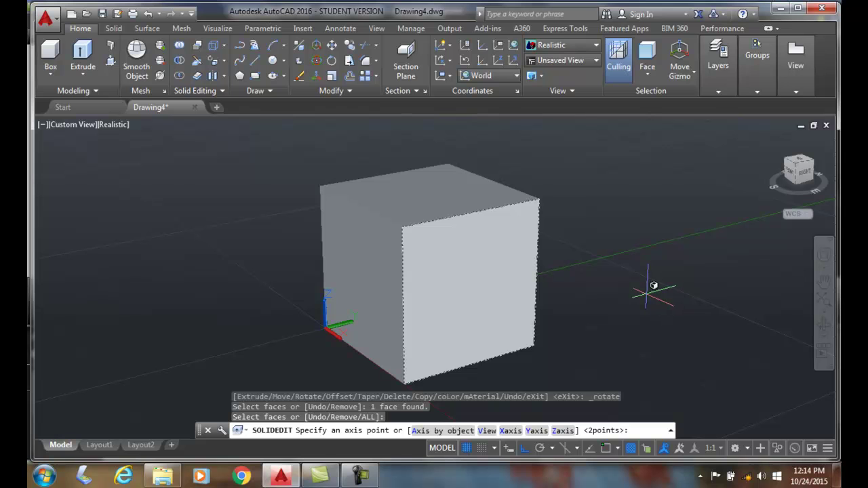
Rotate the front face 30° about an axis snapped to its bottom-left and bottom-right endpoints
shift+right_click(652, 286)
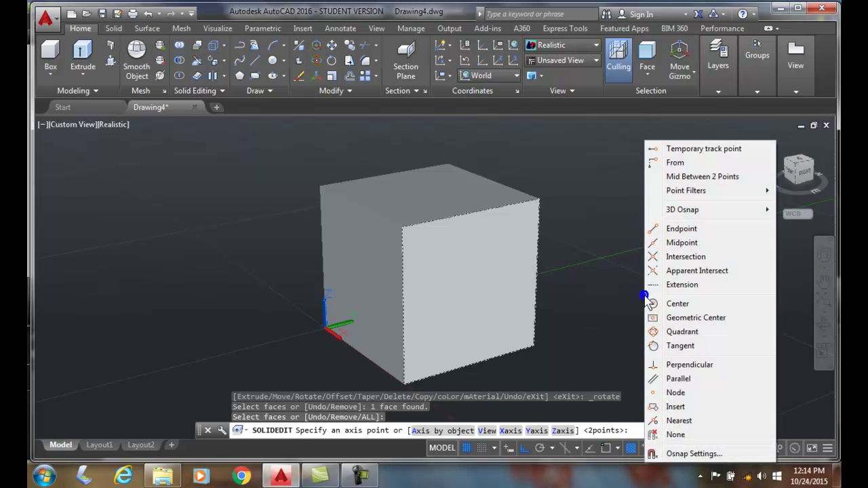
click(662, 224)
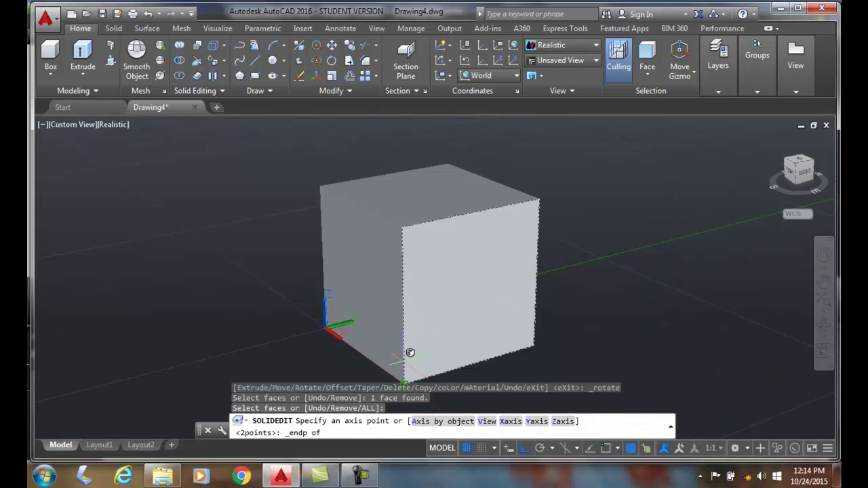
click(405, 380)
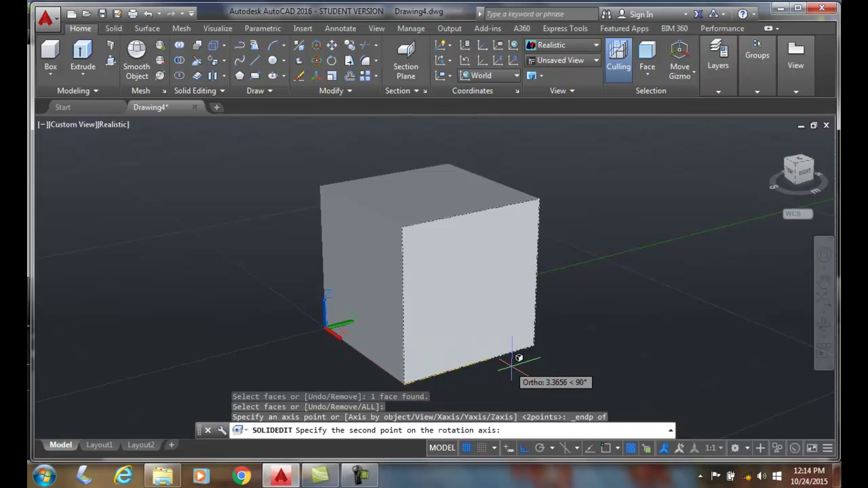
shift+right_click(550, 360)
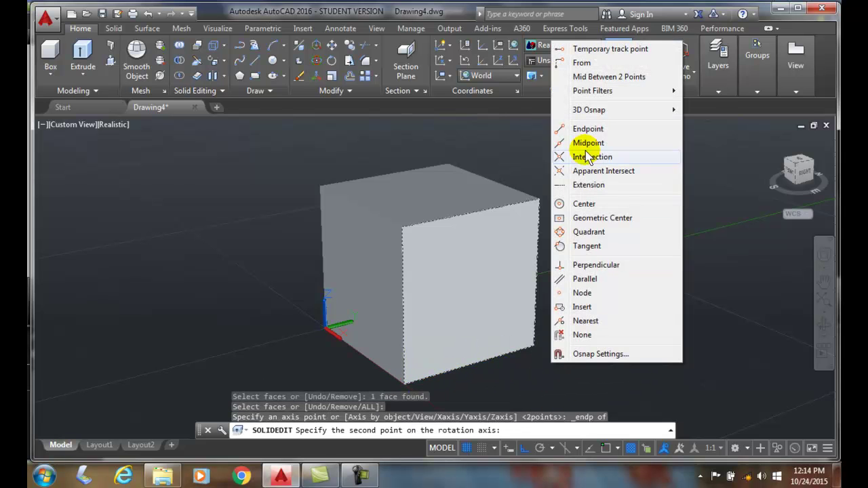
click(584, 129)
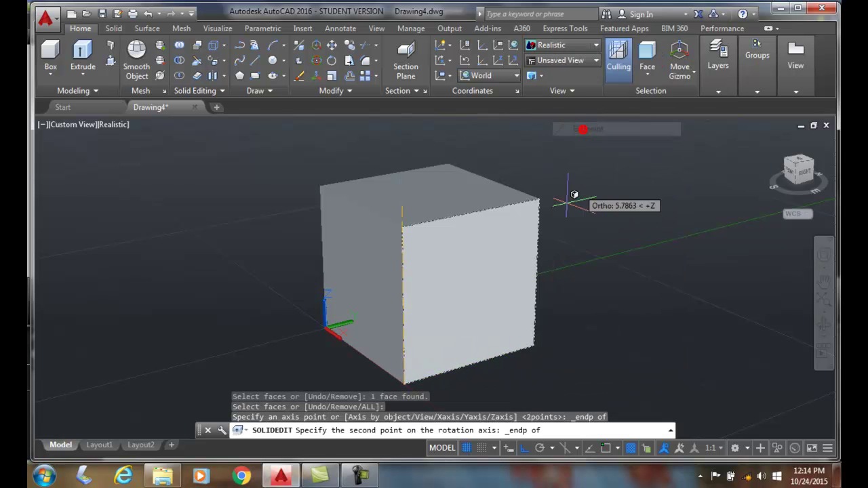
click(529, 343)
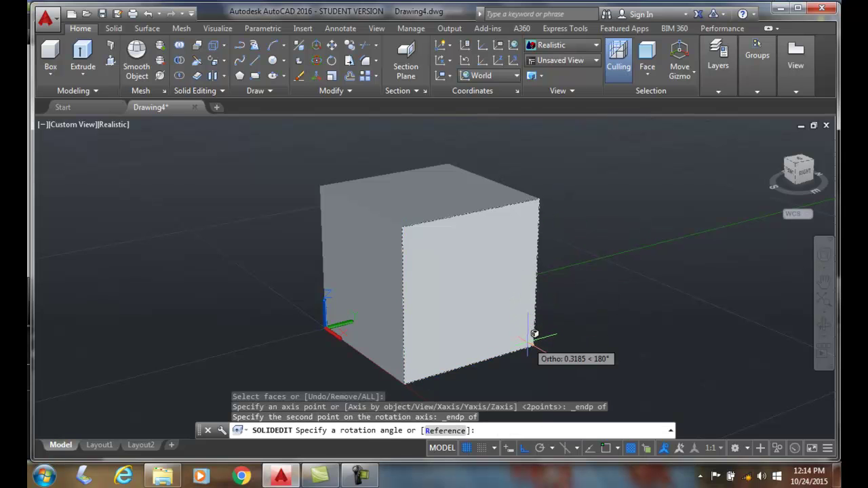
text(30)
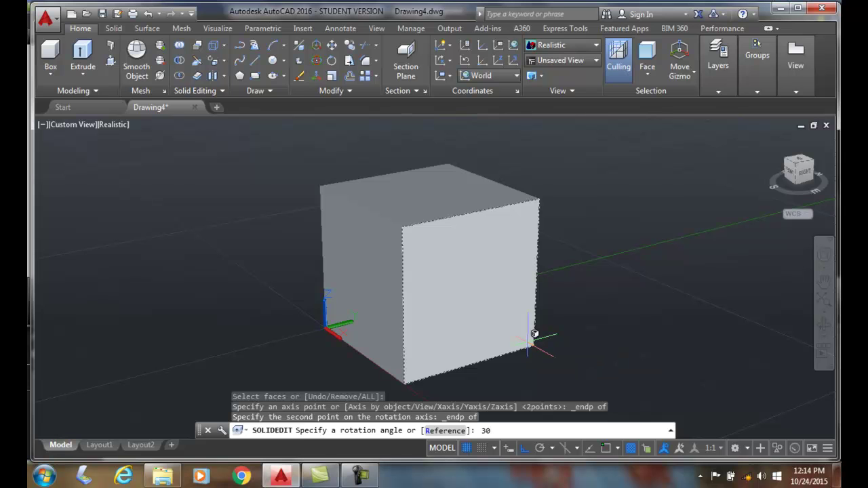
key(Return)
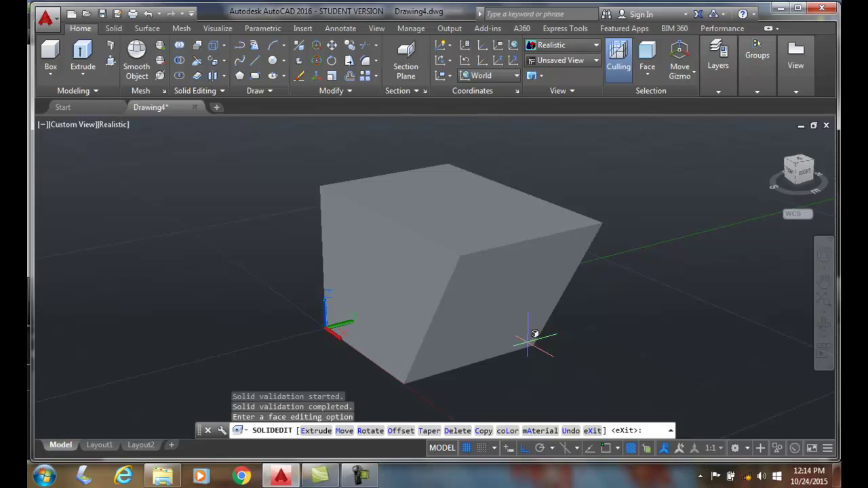
Undo the 30° tilt and select the cube's front face for a new Rotate Faces
click(148, 14)
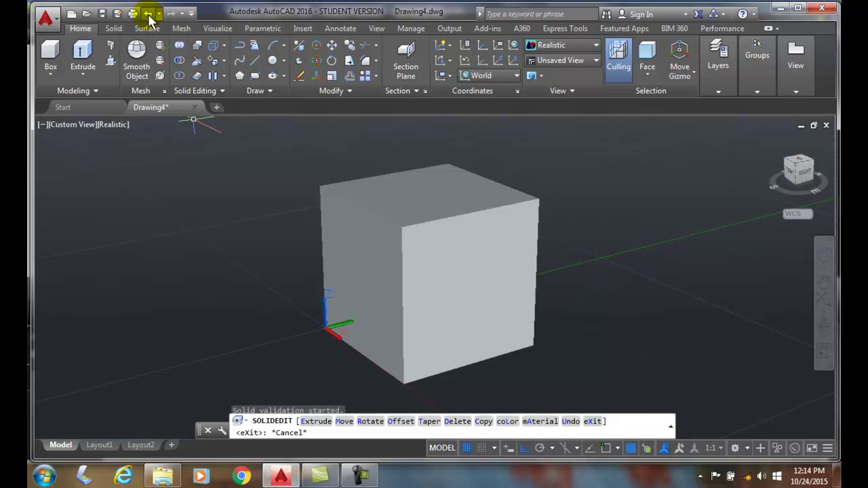
click(226, 61)
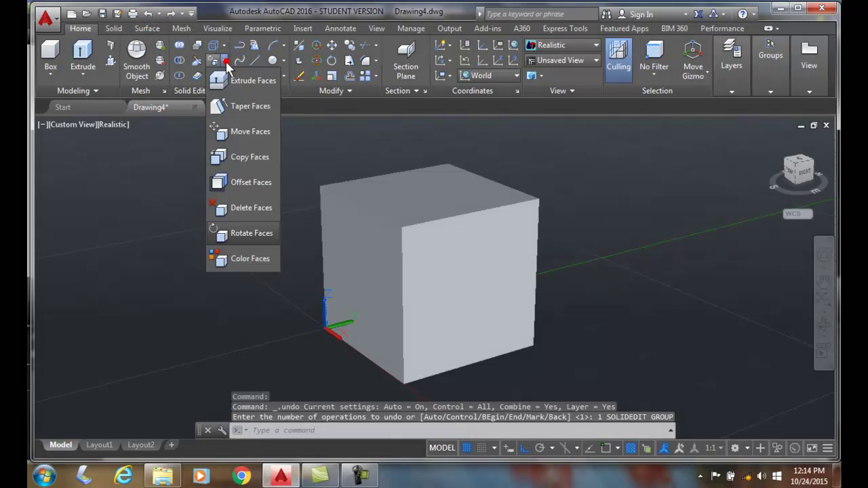
click(240, 231)
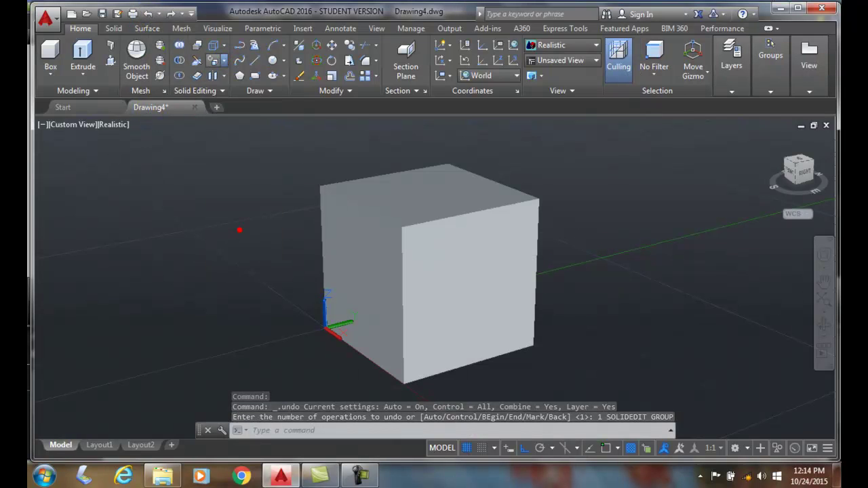
click(475, 284)
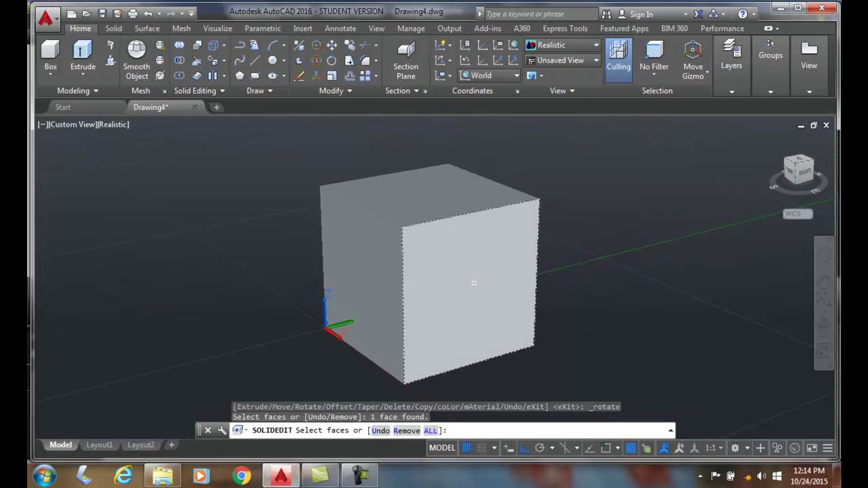
key(Return)
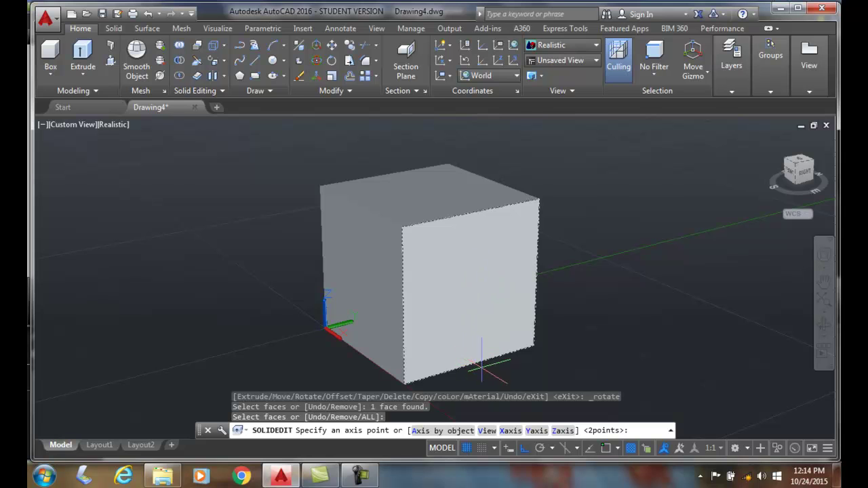
Rotate the front face -30° about the axis through its bottom-left and bottom-right endpoints
shift+right_click(484, 369)
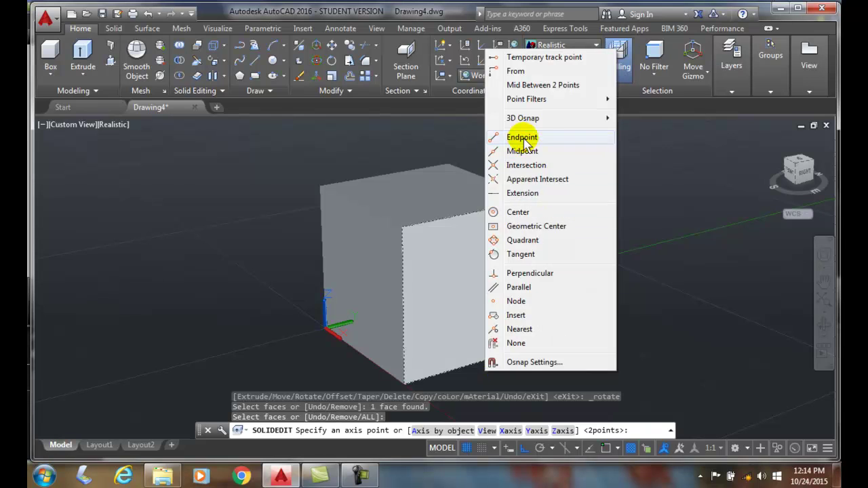
click(520, 137)
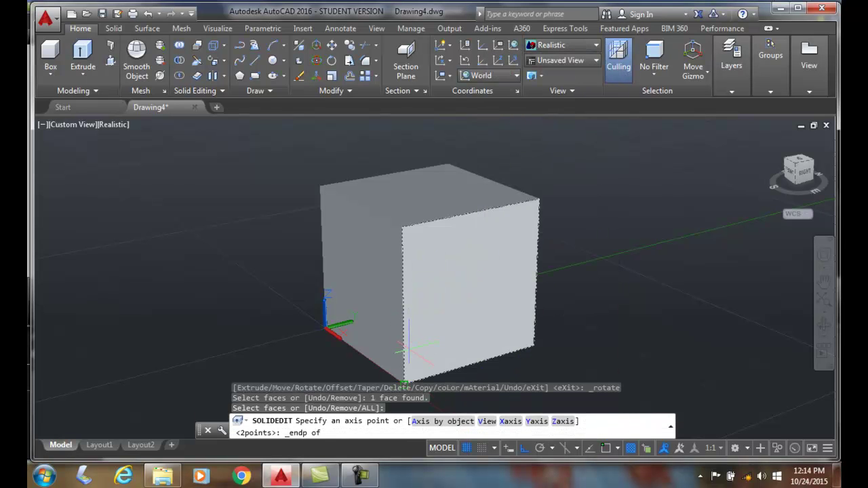
click(410, 353)
shift+right_click(535, 358)
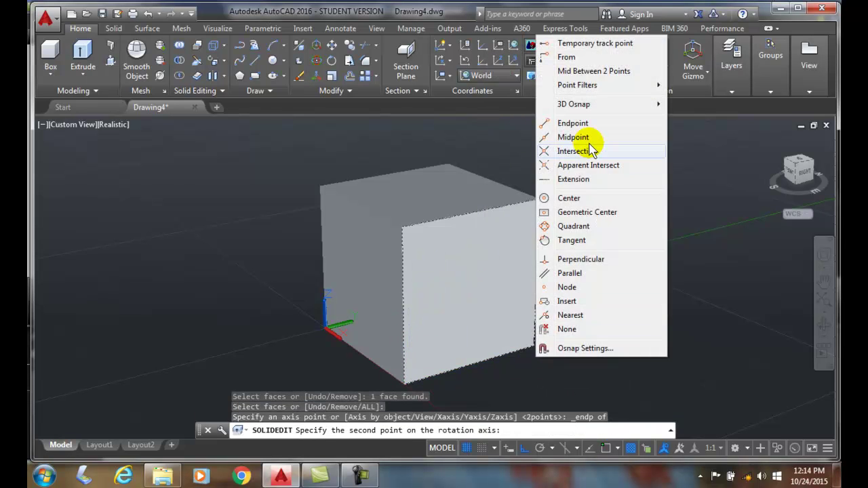
click(573, 125)
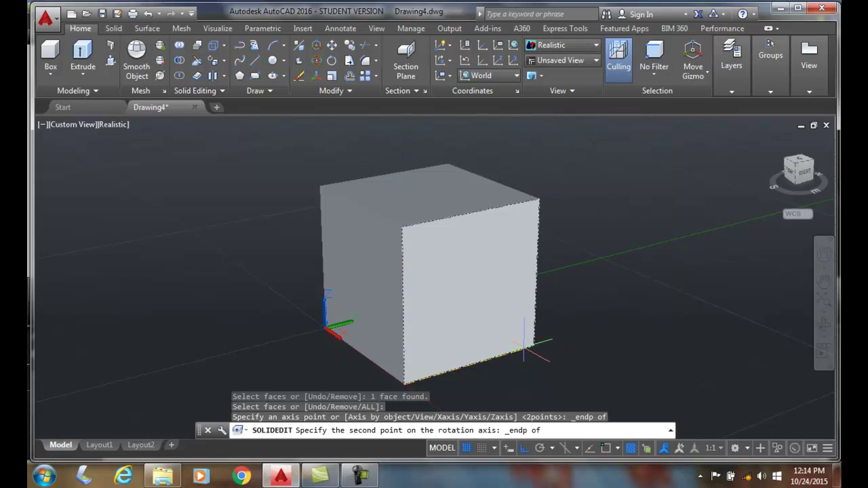
click(533, 345)
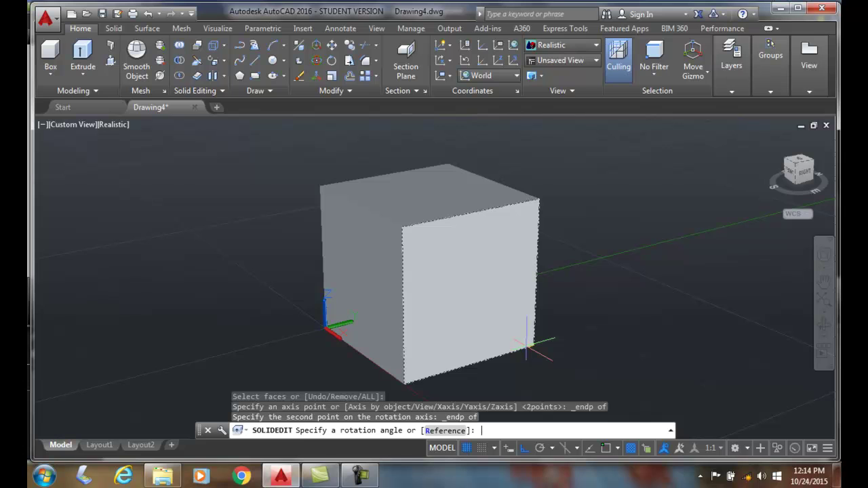
text(-30)
key(Return)
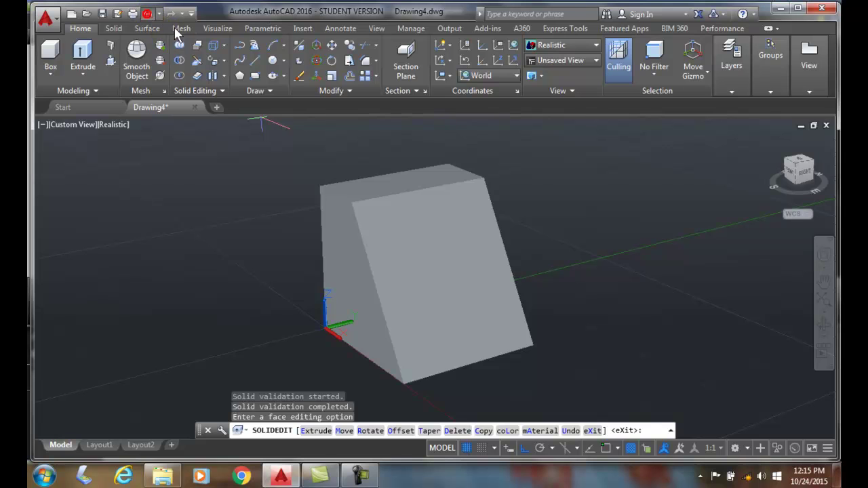
Undo the previous tilt, restart Rotate Faces, and select the front face using the Face filter
click(148, 14)
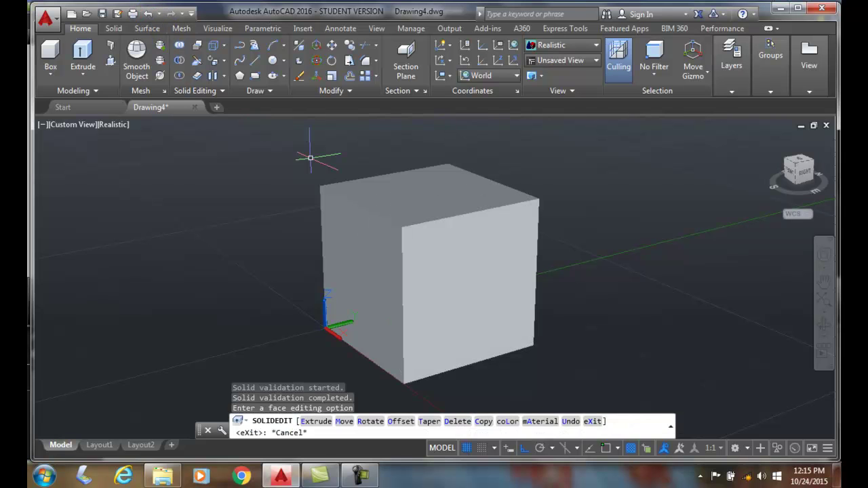
click(224, 62)
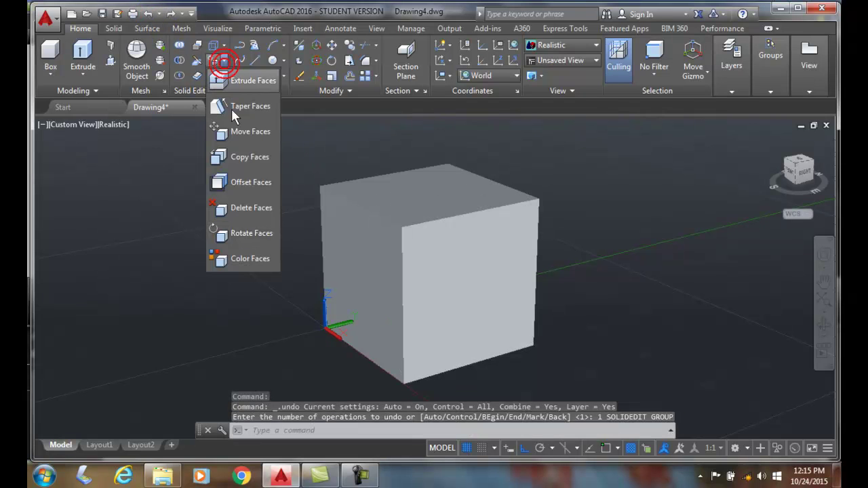
click(246, 232)
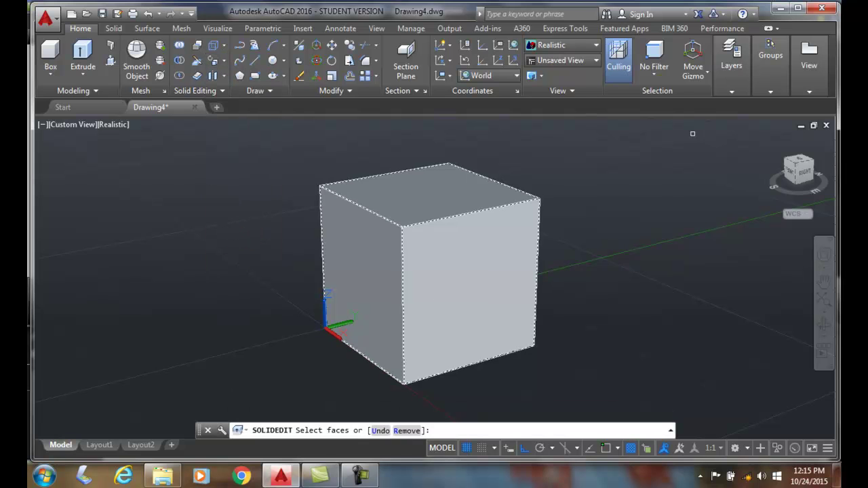
click(660, 83)
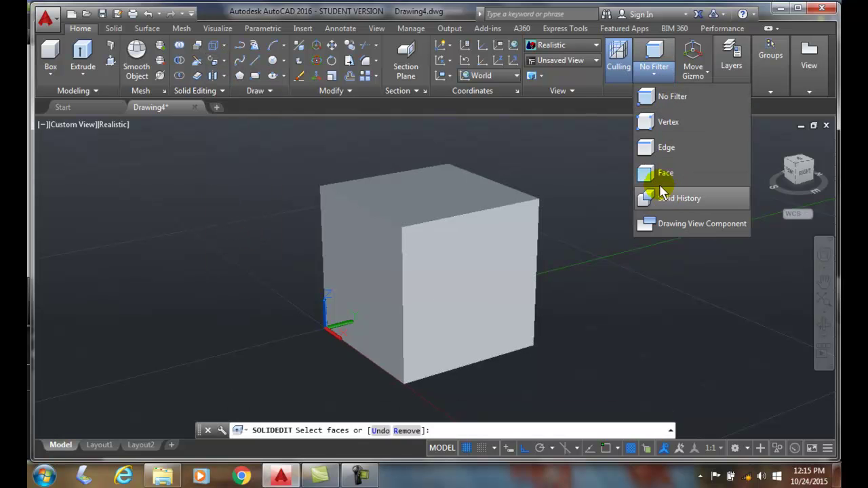
click(659, 178)
click(484, 274)
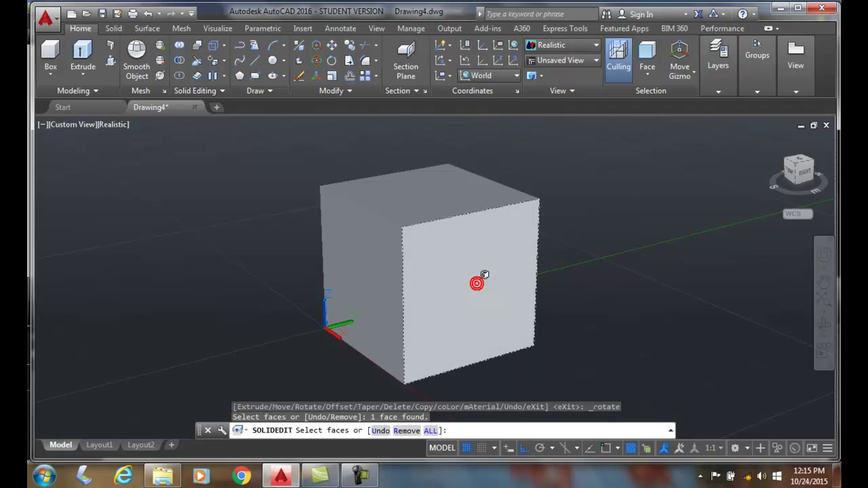
key(Return)
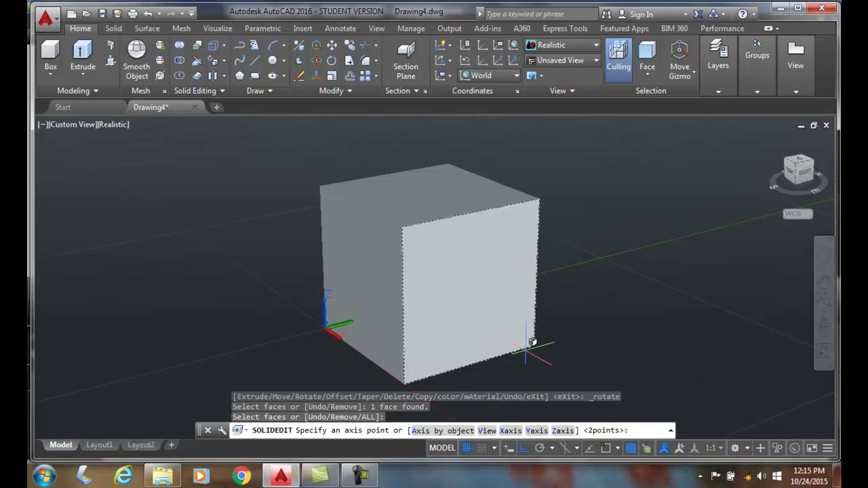
Tilt the front face 30° about the axis from its bottom-right to bottom-left corner
shift+right_click(542, 356)
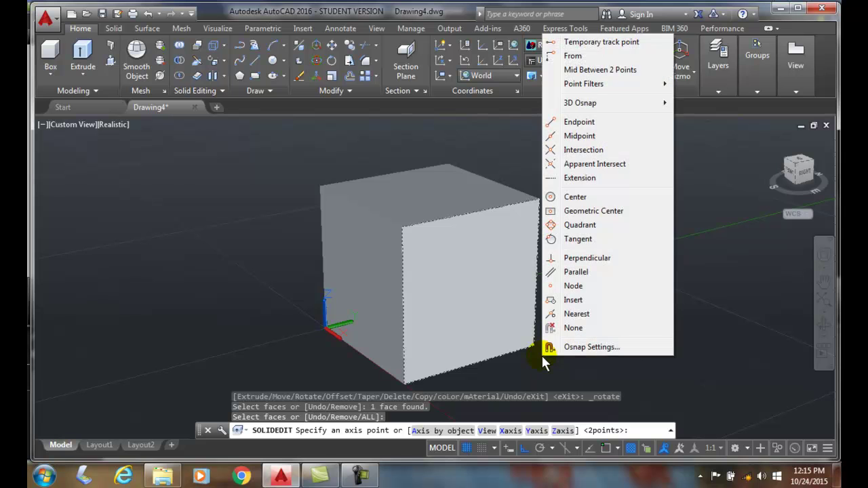
click(578, 122)
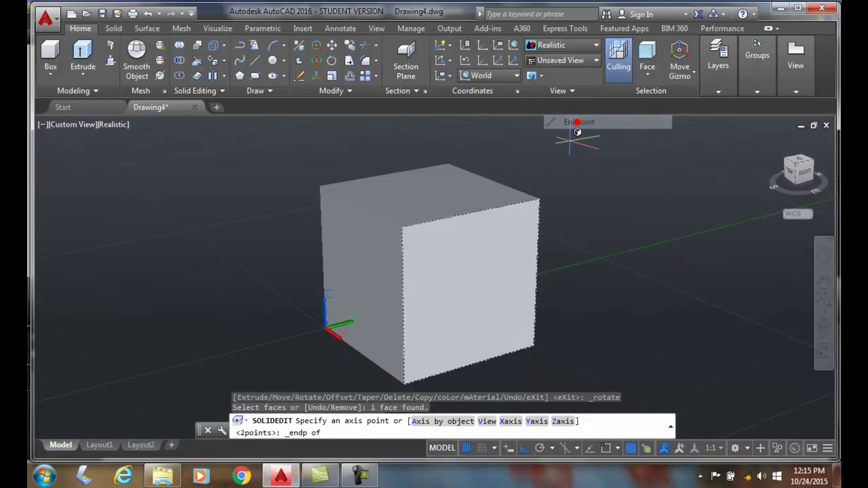
click(524, 343)
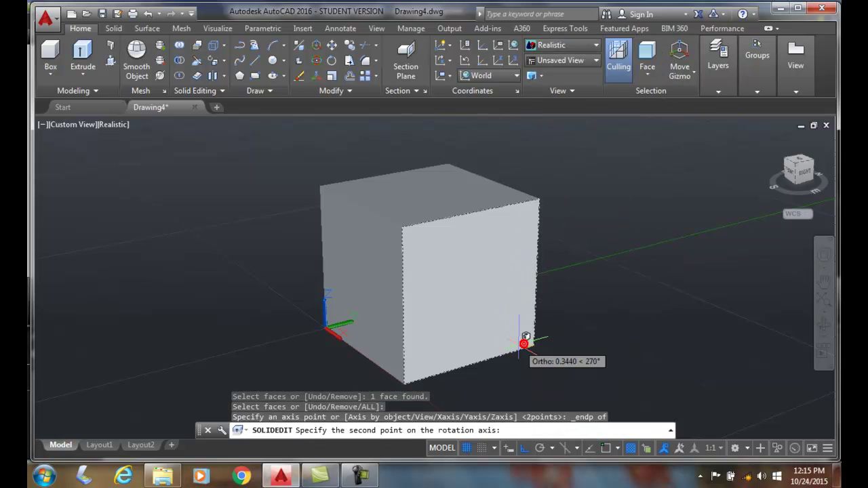
shift+right_click(468, 374)
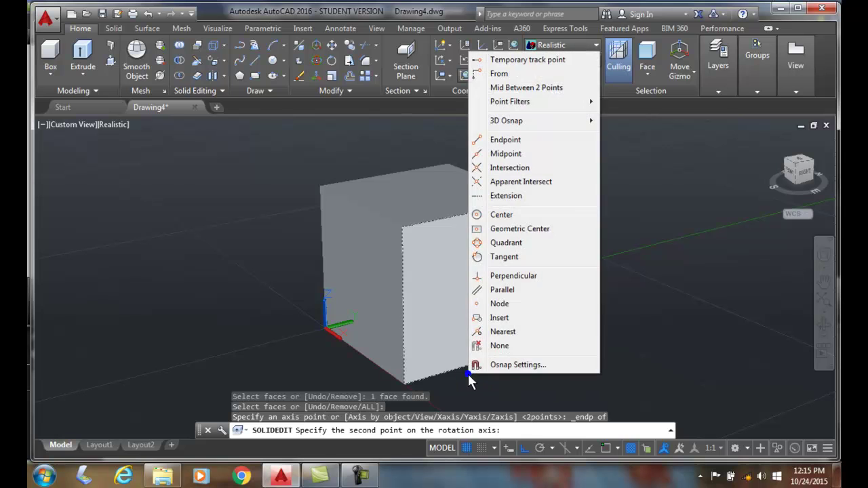
click(487, 142)
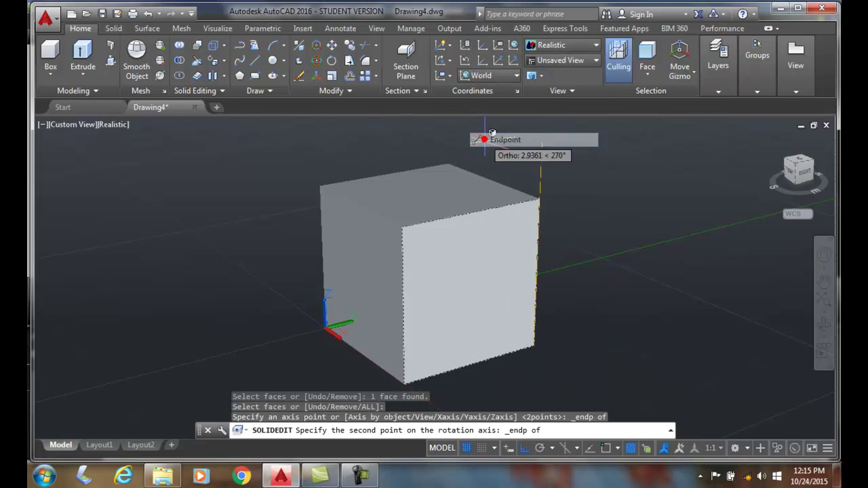
click(408, 365)
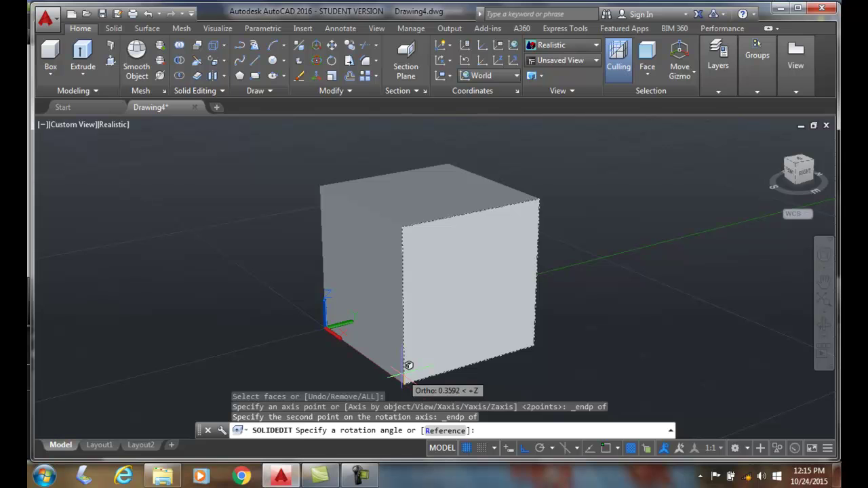
text(30)
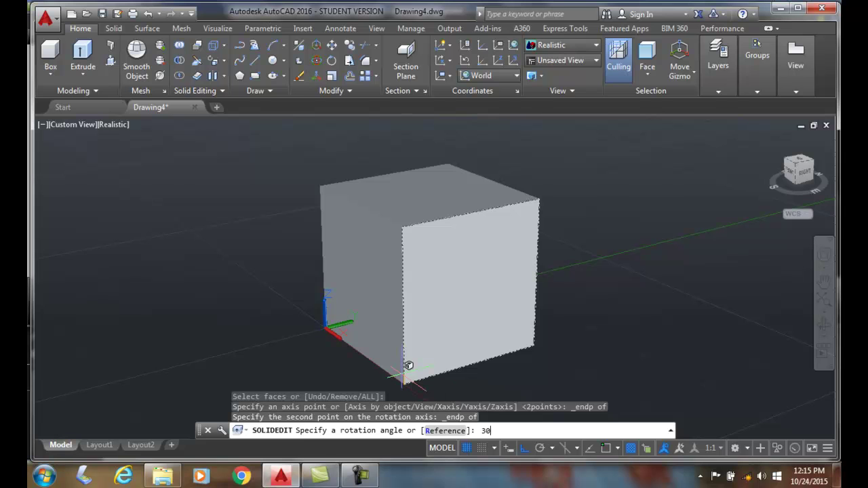
key(Return)
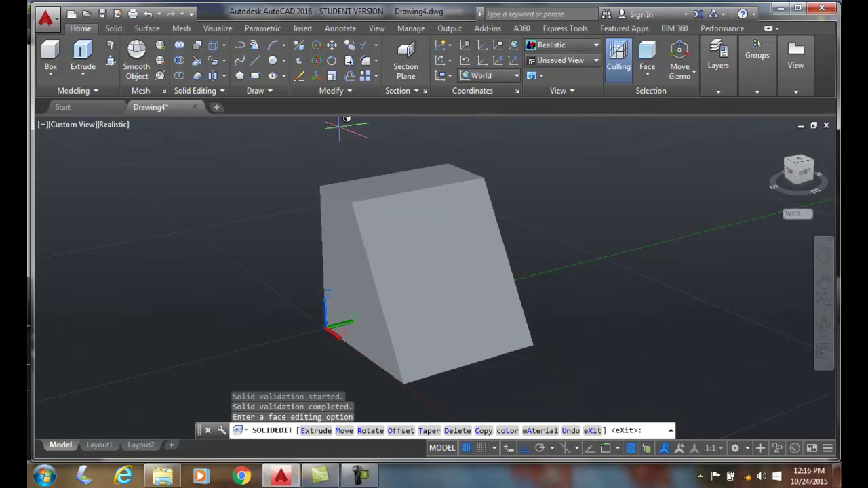
Undo the tilt to restore the cube and start a new Rotate Faces on its front face
click(148, 13)
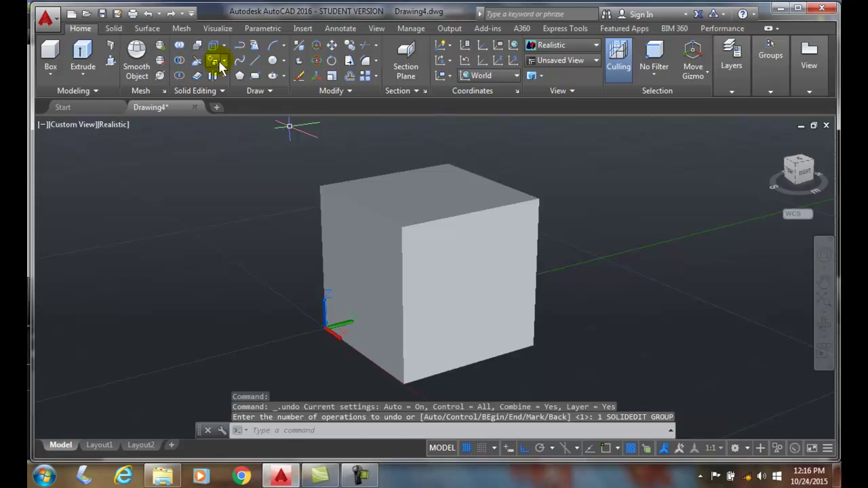
click(224, 61)
click(232, 238)
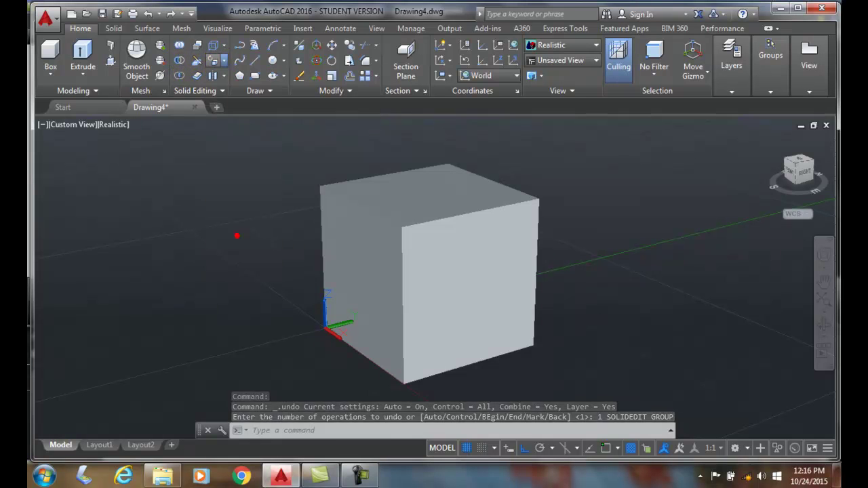
click(421, 302)
click(435, 301)
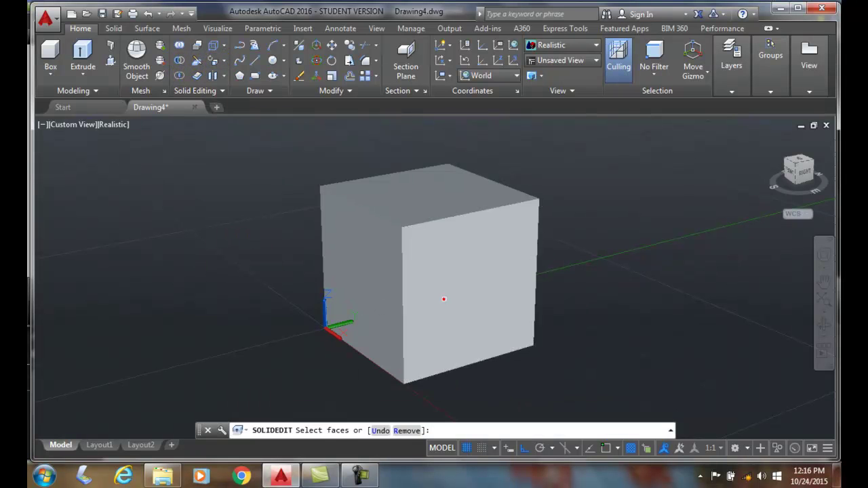
right_click(442, 296)
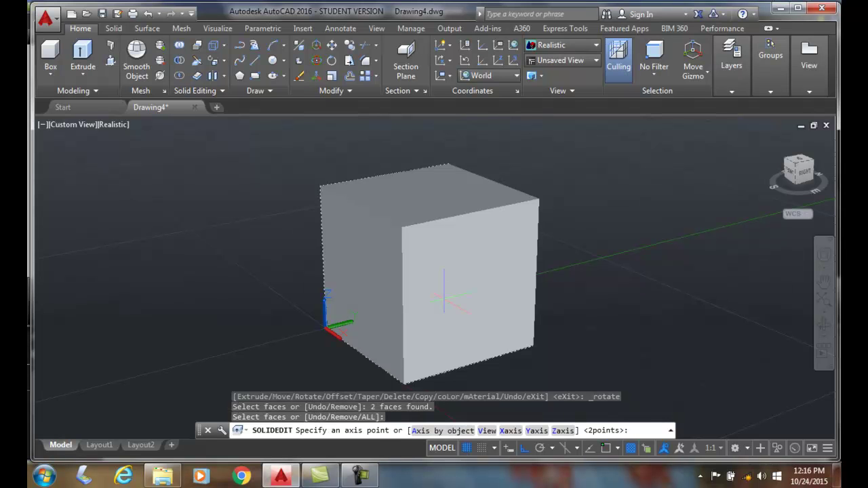
Snap an axis across the front face's bottom corners, then cancel SOLIDEDIT without rotating
shift+right_click(434, 370)
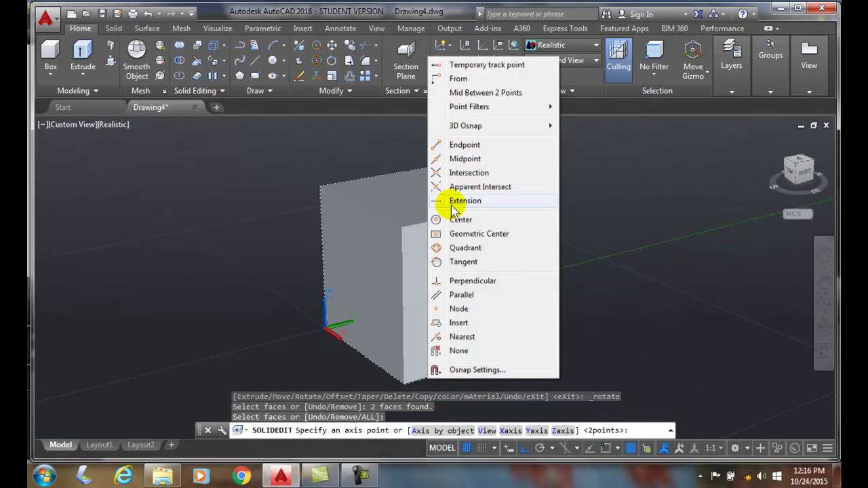
click(453, 144)
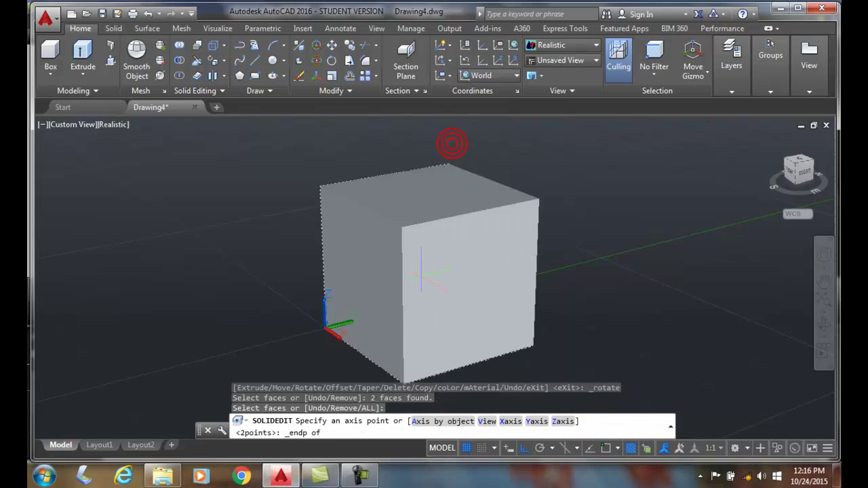
click(404, 380)
shift+right_click(505, 349)
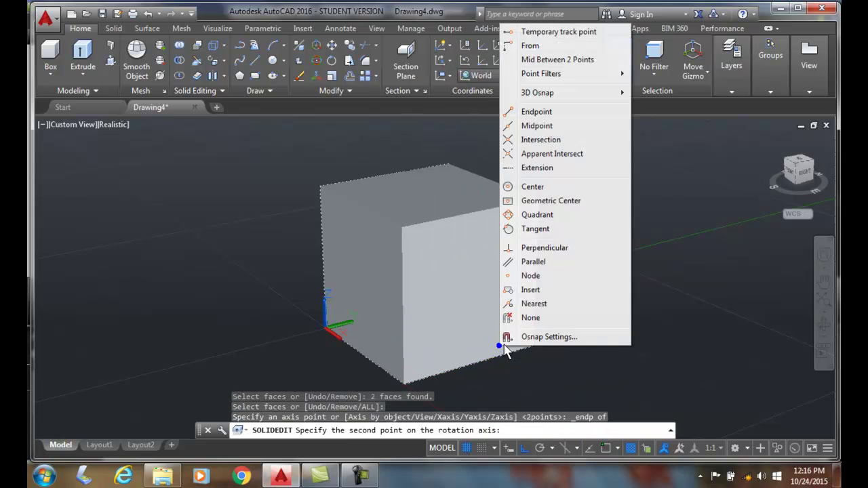
click(515, 112)
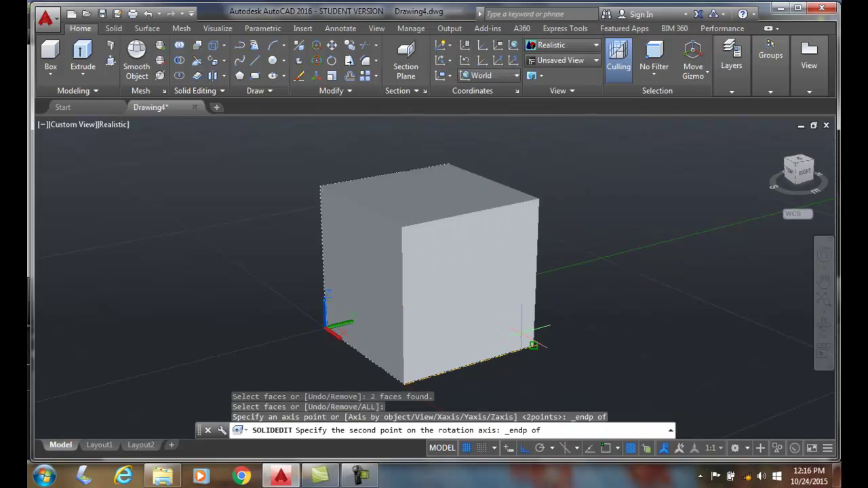
click(531, 344)
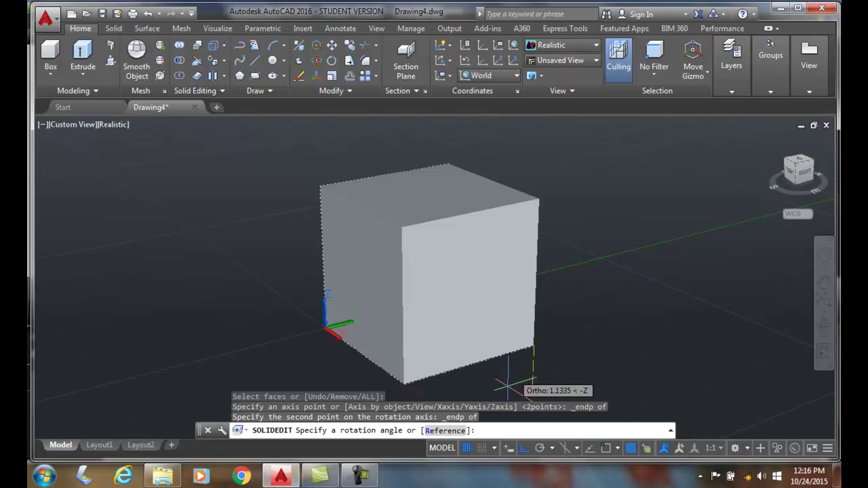
right_click(485, 421)
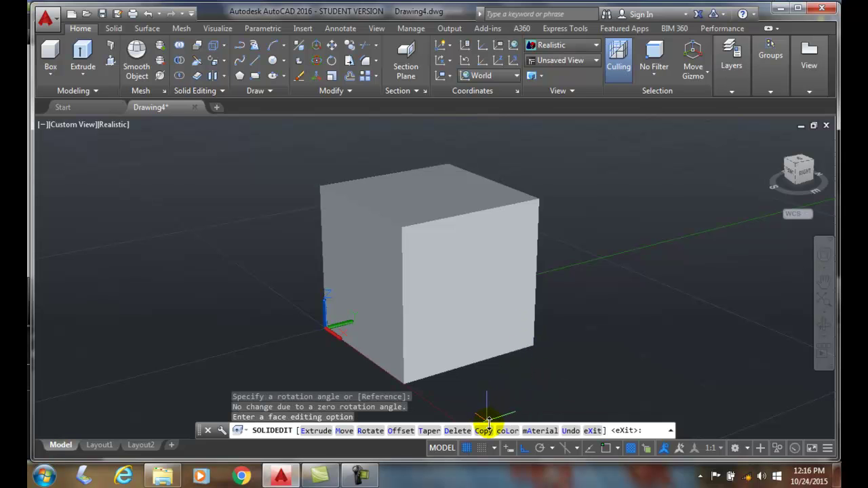
click(504, 428)
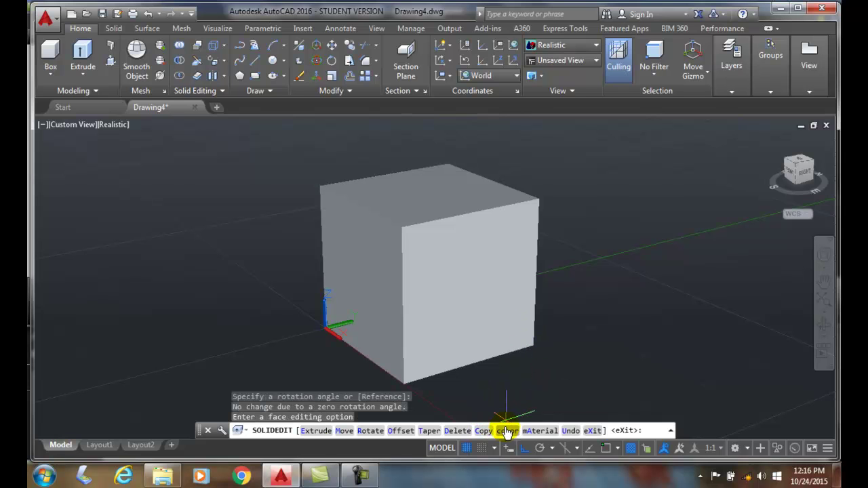
key(Escape)
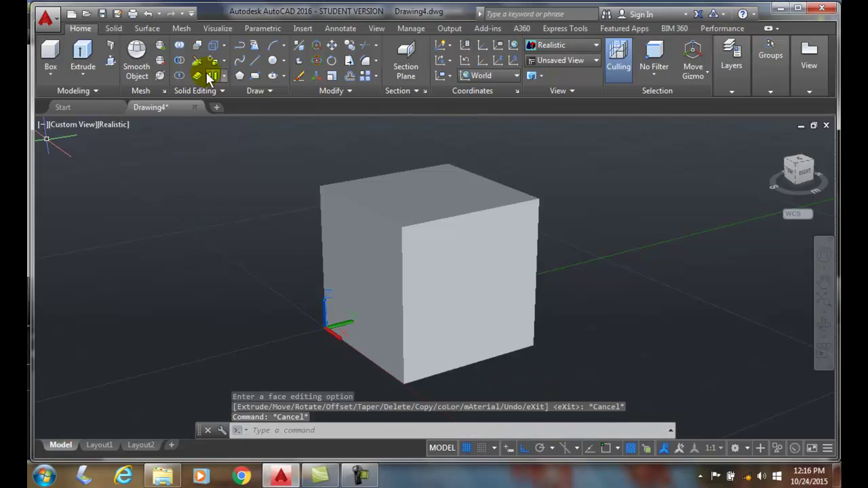
Start Rotate Faces and select the cube's front face
click(224, 61)
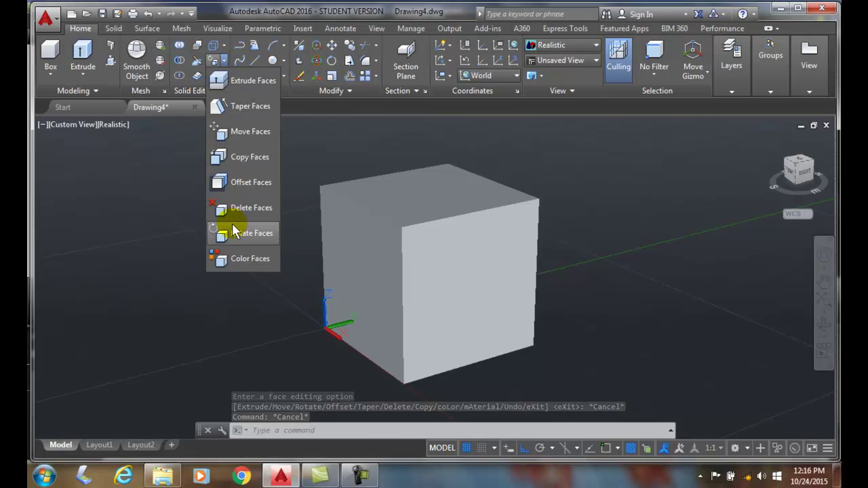
click(234, 231)
click(495, 266)
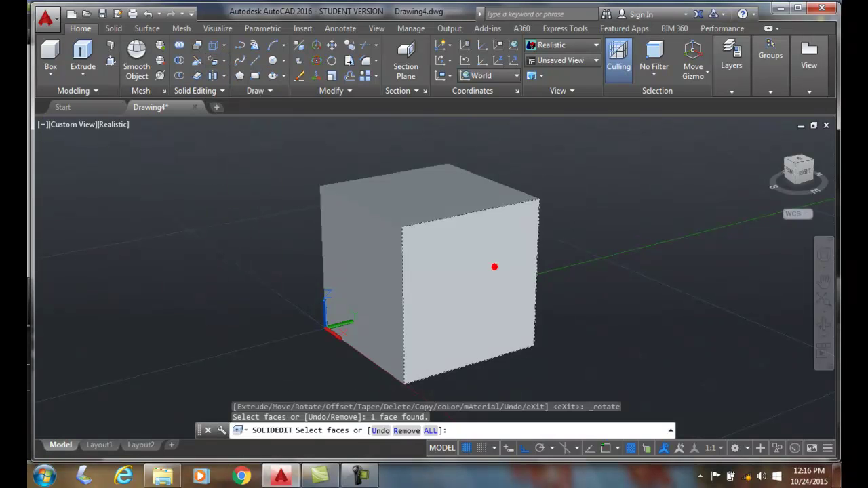
key(Return)
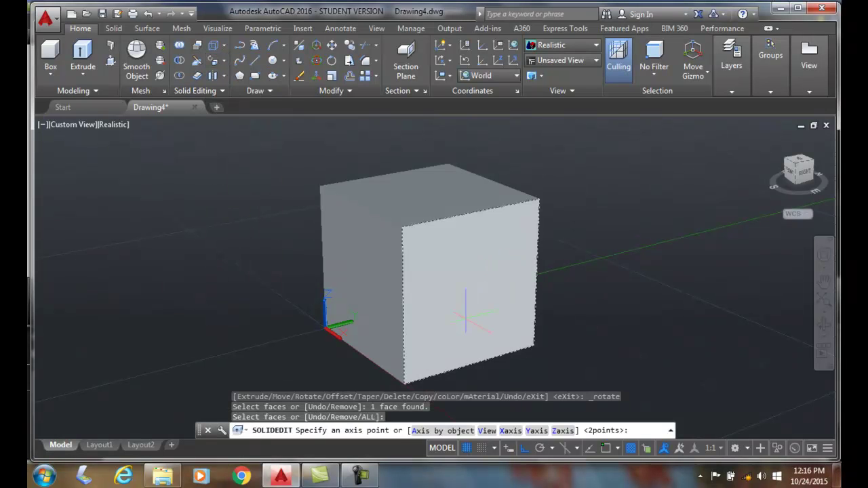
Rotate the front face 30° about its bottom edge, snapping both bottom corners as the axis
shift+right_click(451, 330)
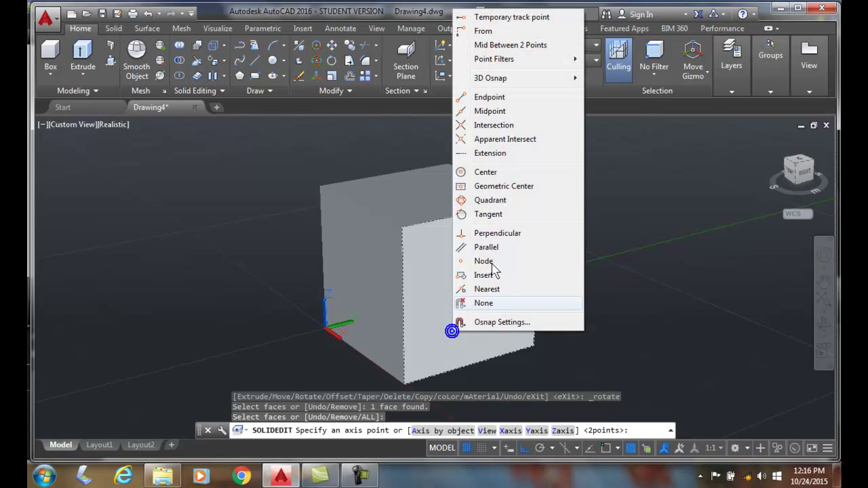
click(484, 99)
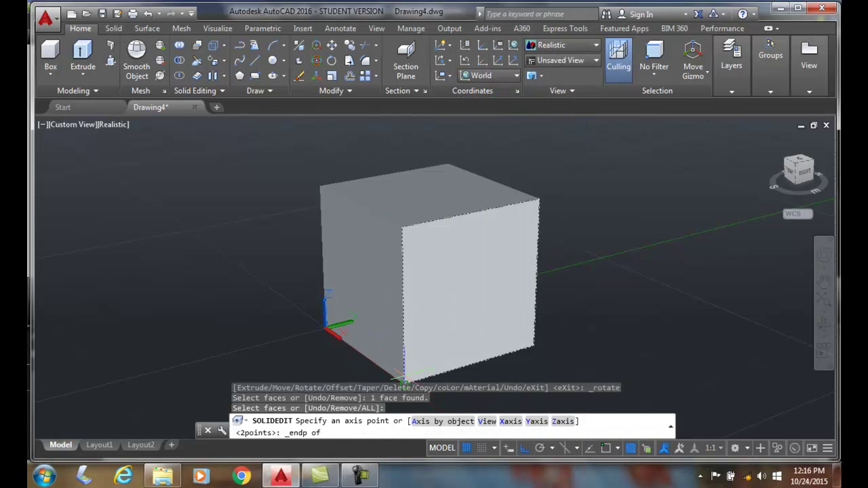
click(404, 378)
shift+right_click(573, 367)
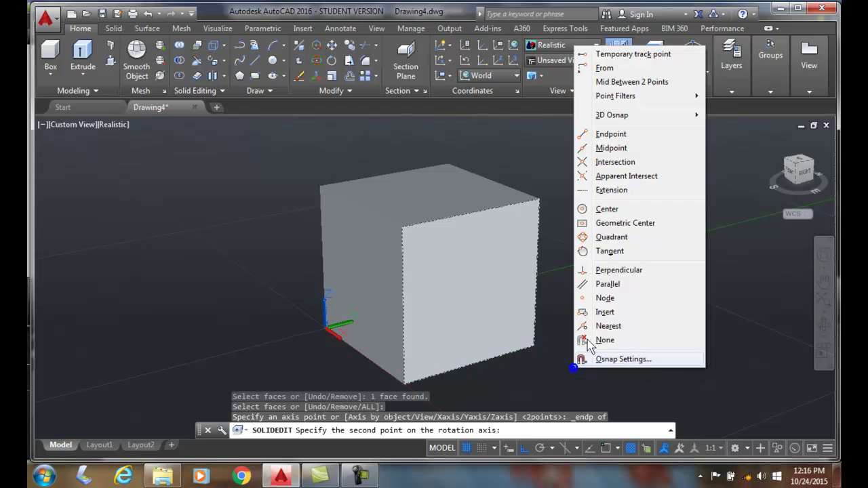
click(611, 135)
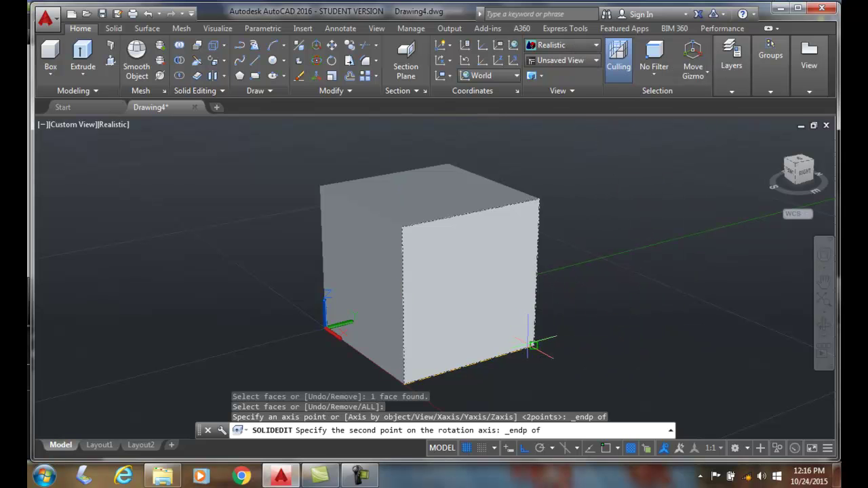
click(534, 345)
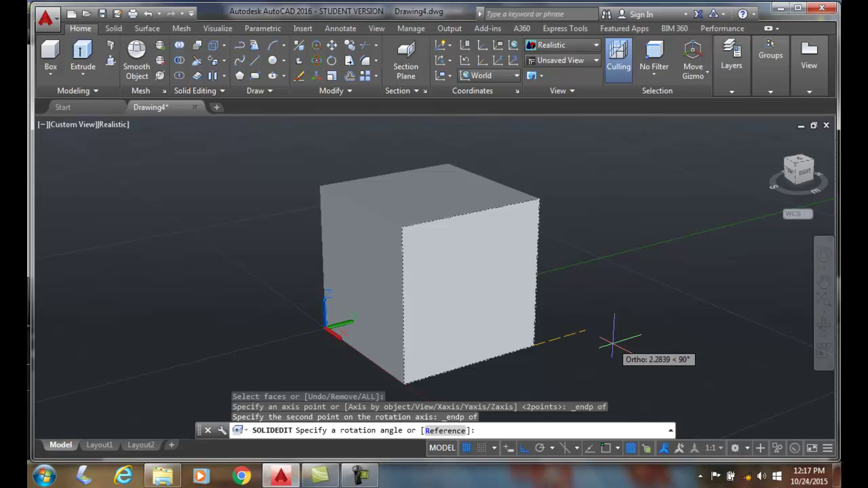
text(30)
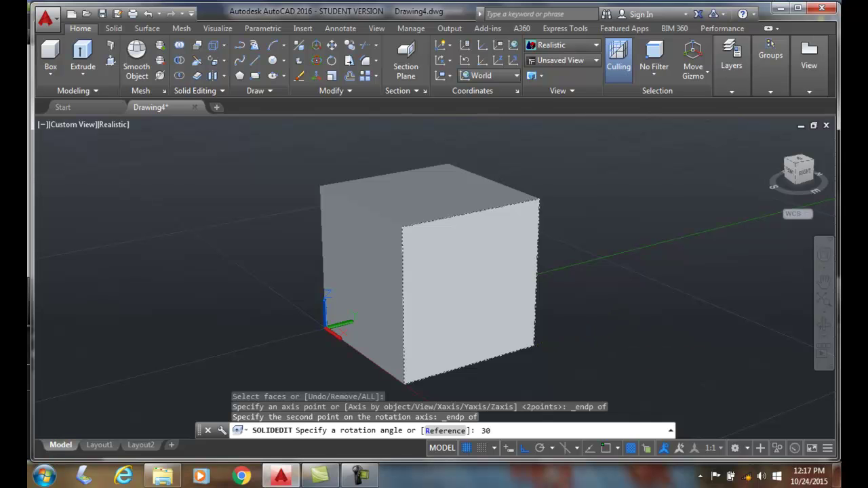
key(Return)
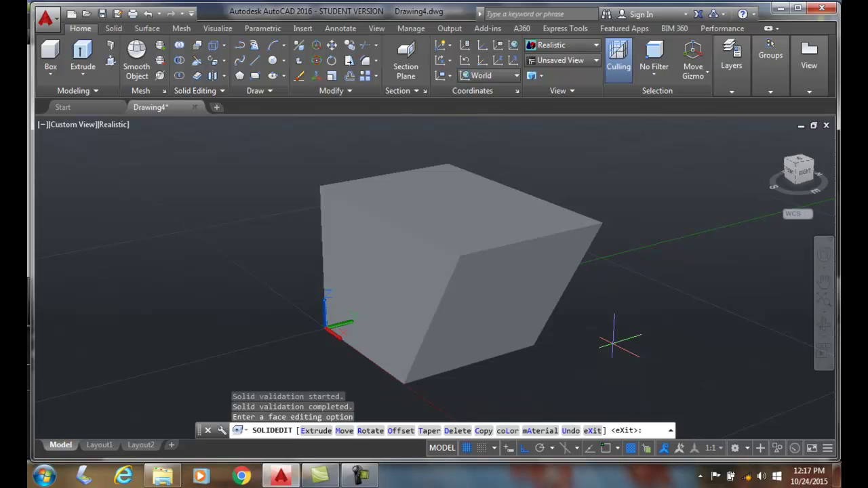
Exit the face editing options and end the SOLIDEDIT command
key(Return)
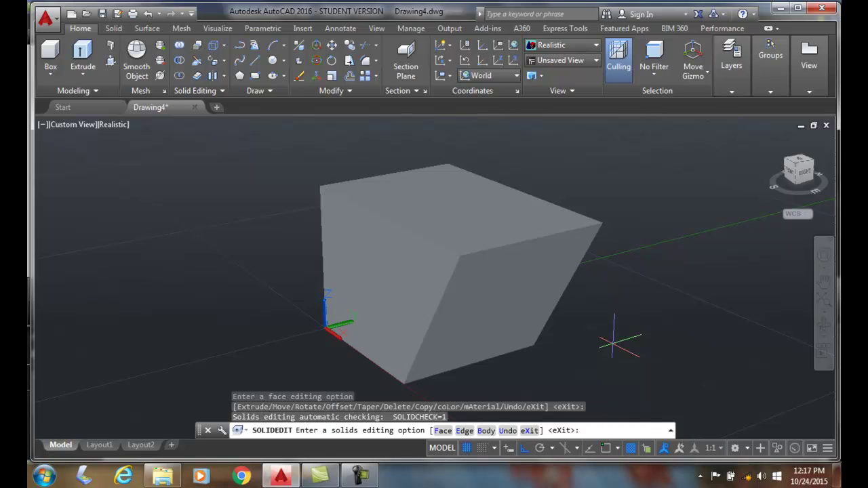
key(Return)
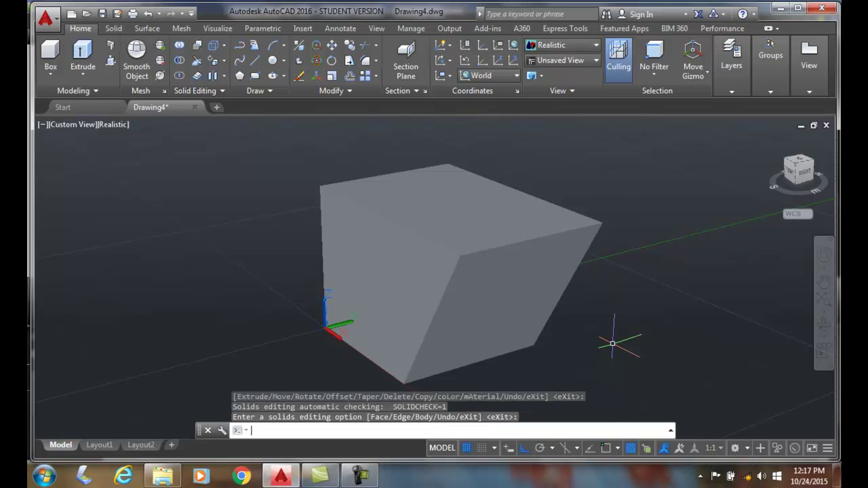